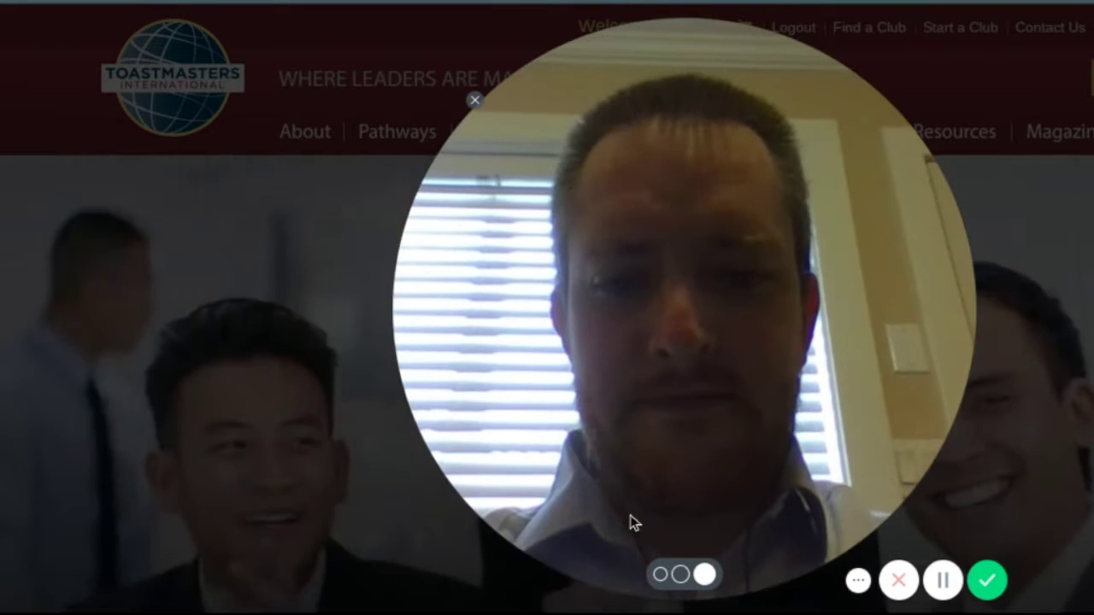
left_click(662, 577)
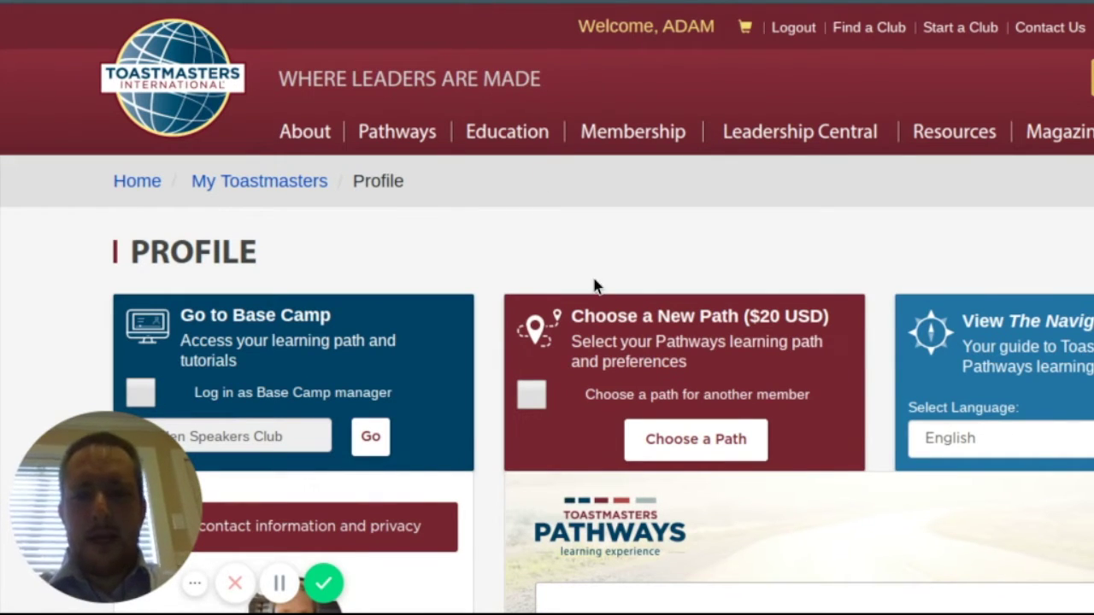
Enter Base Camp as a Base Camp manager for the Golden Speakers Club from the profile page.
scroll(596, 284, "down", 5)
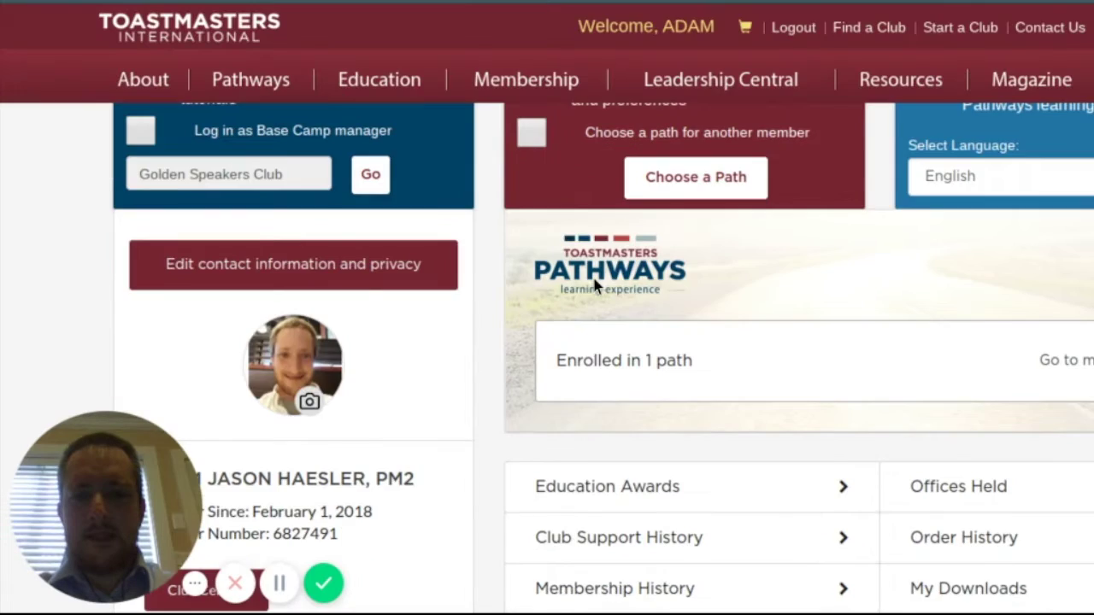
scroll(596, 285, "down", 5)
scroll(596, 285, "up", 7)
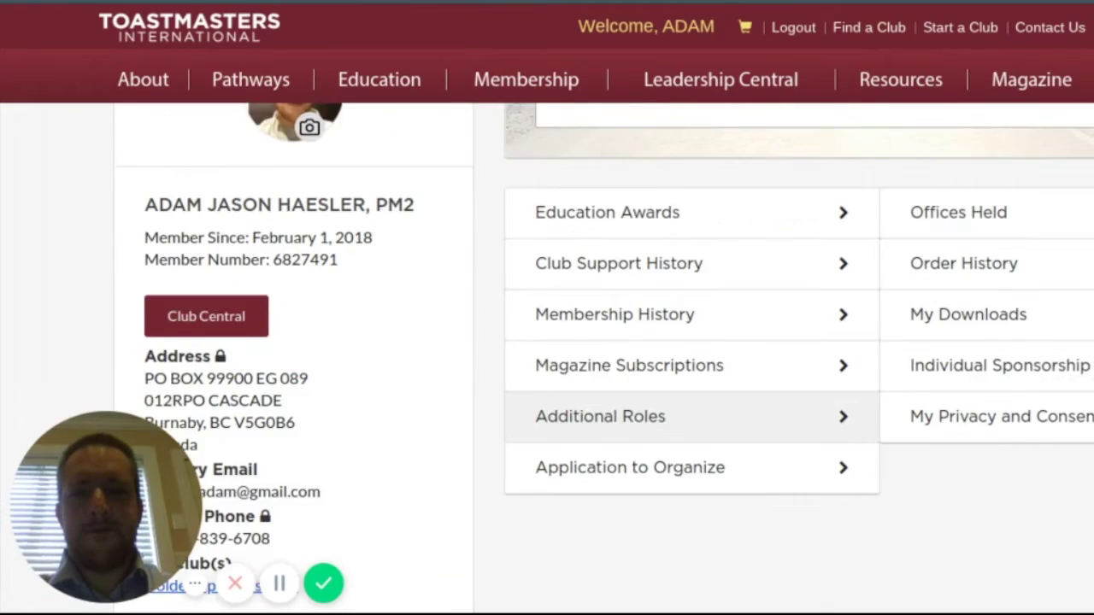
scroll(596, 285, "up", 2)
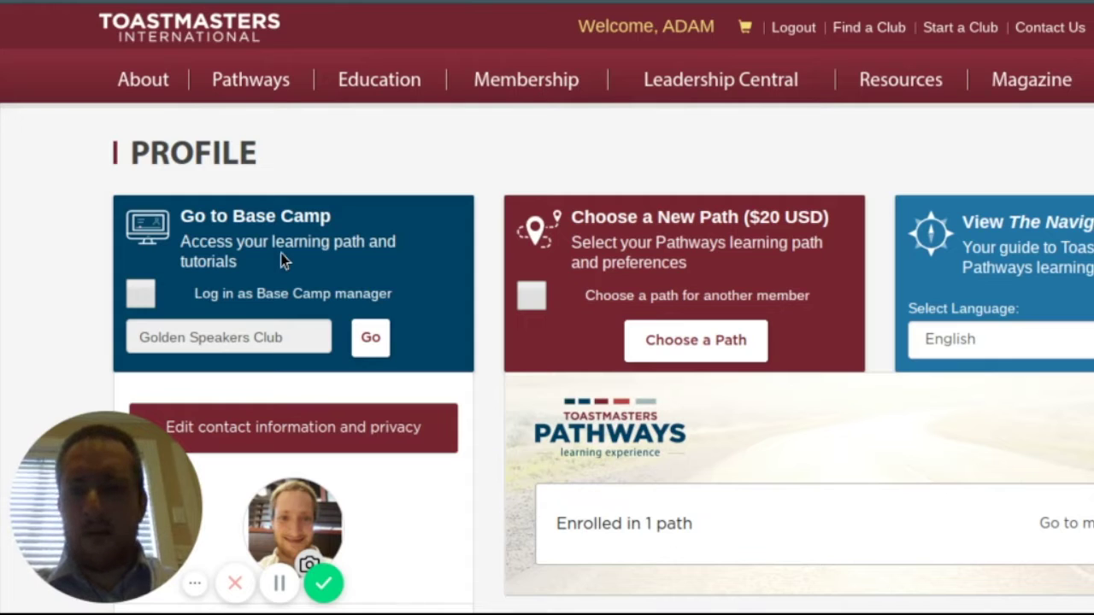
left_click(142, 296)
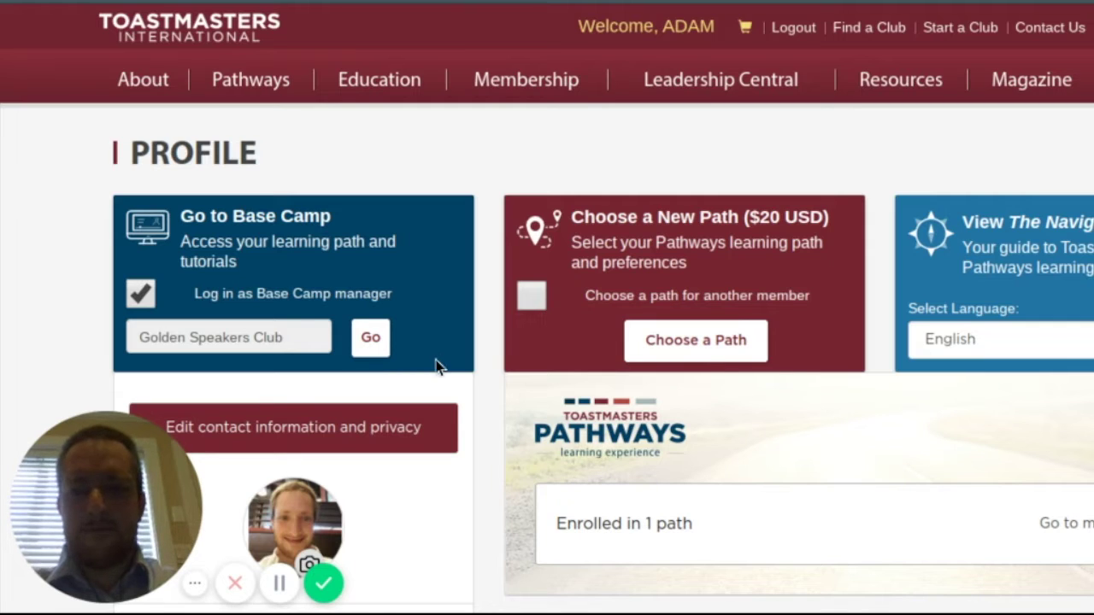
left_click(376, 345)
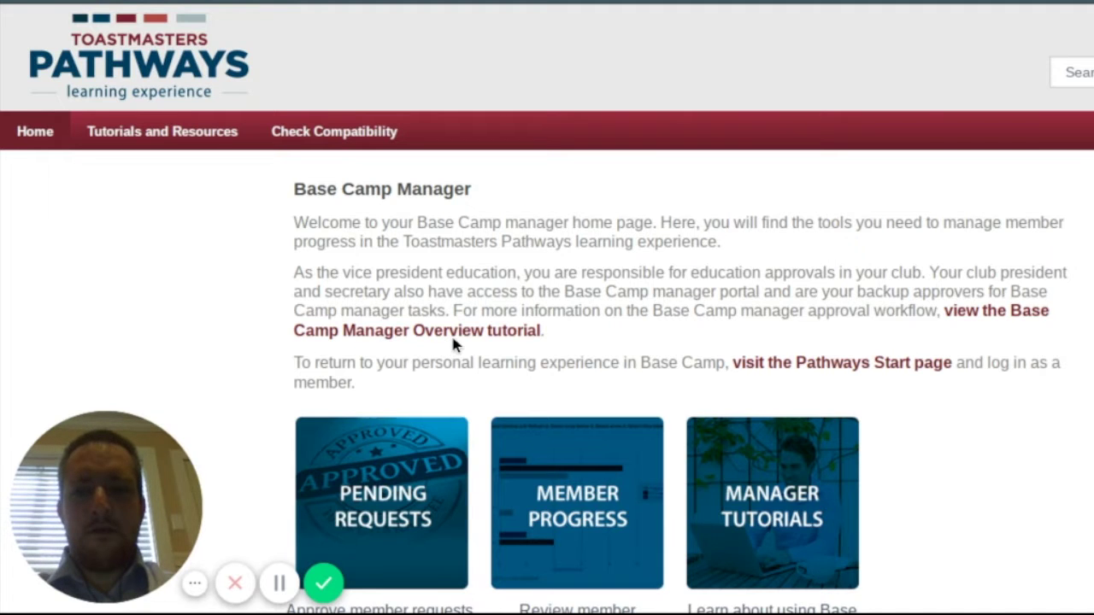
Open the pending requests page from the Base Camp Manager home page.
scroll(453, 342, "down", 2)
scroll(453, 338, "down", 1)
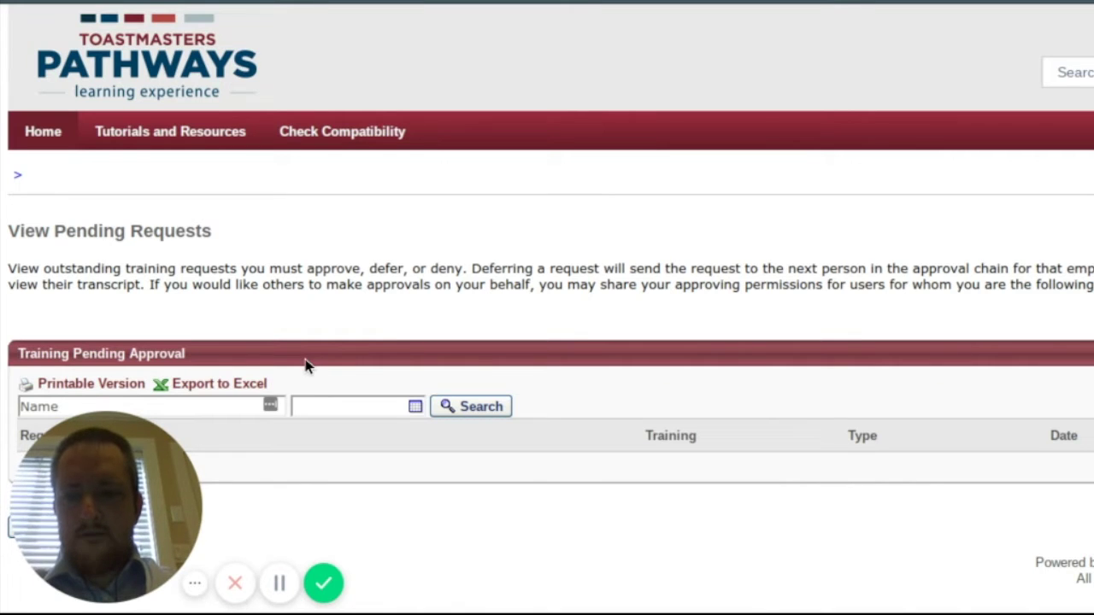
mouse_move(69, 498)
left_click_drag(68, 499, 722, 500)
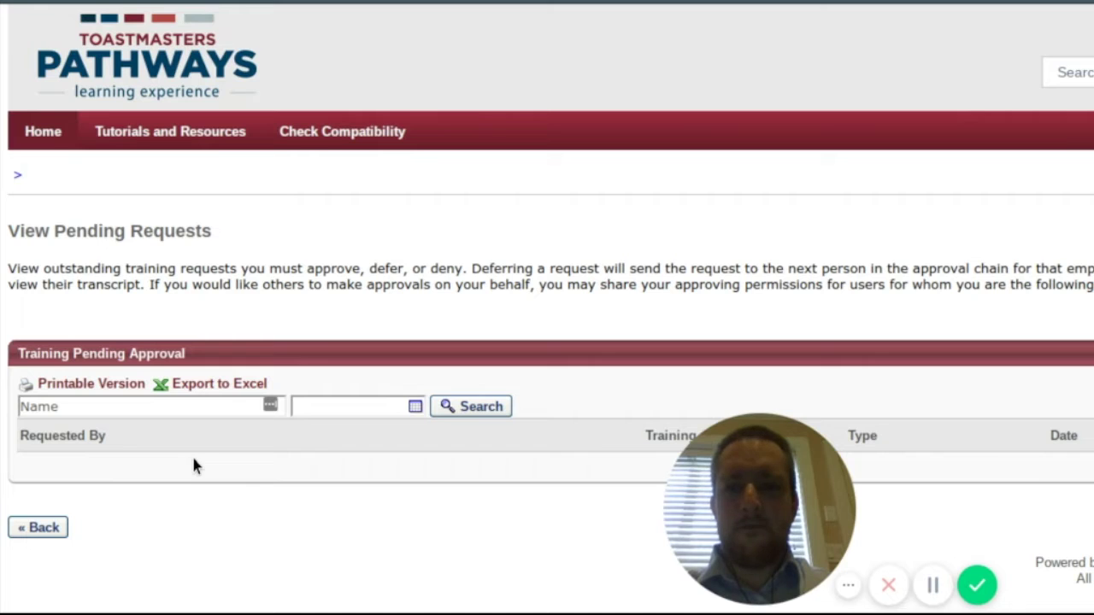
left_click_drag(697, 490, 101, 548)
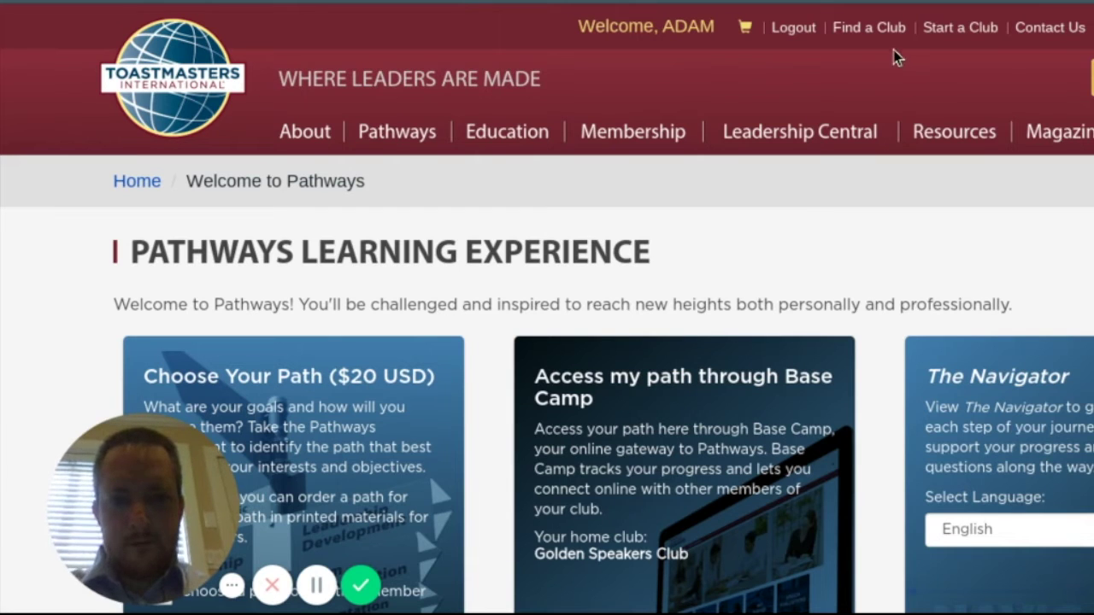
Go to Club Central on the Toastmasters site and open the Submit Education Awards page.
left_click(764, 143)
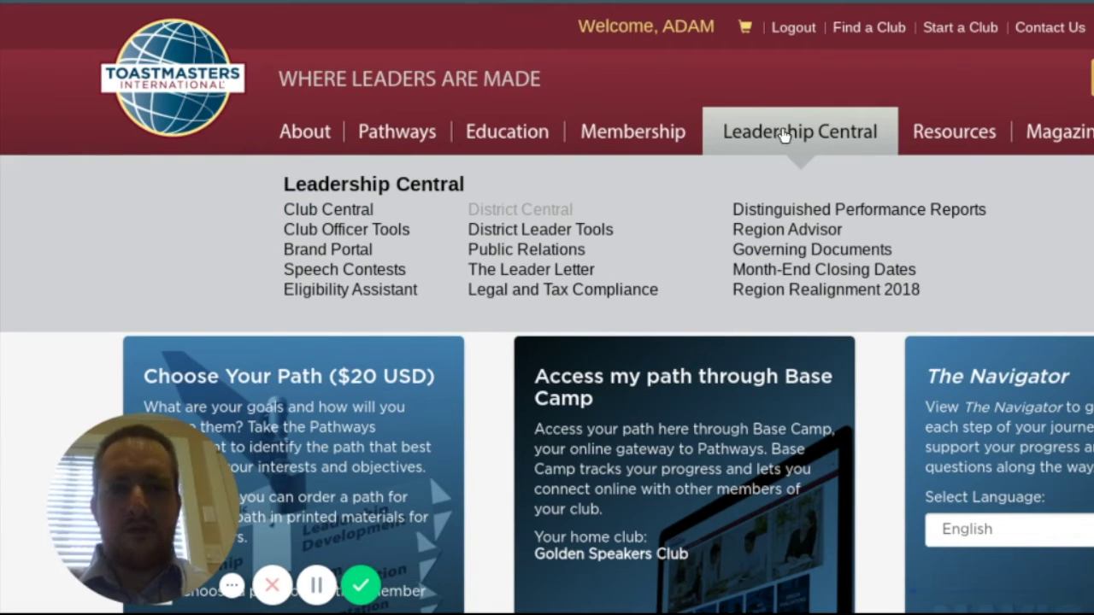
left_click(318, 214)
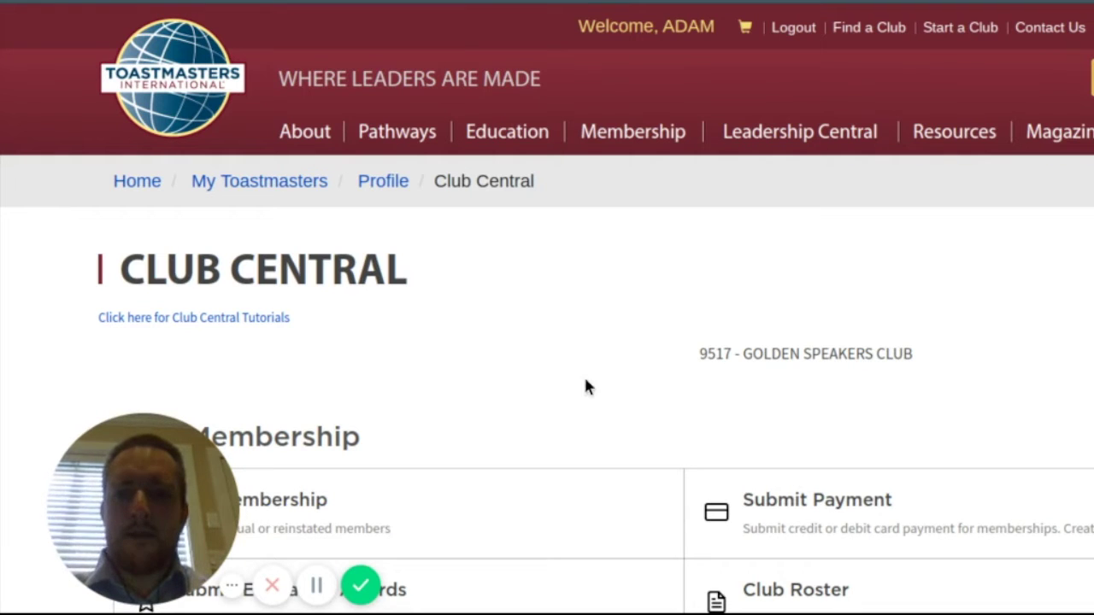
scroll(595, 365, "down", 3)
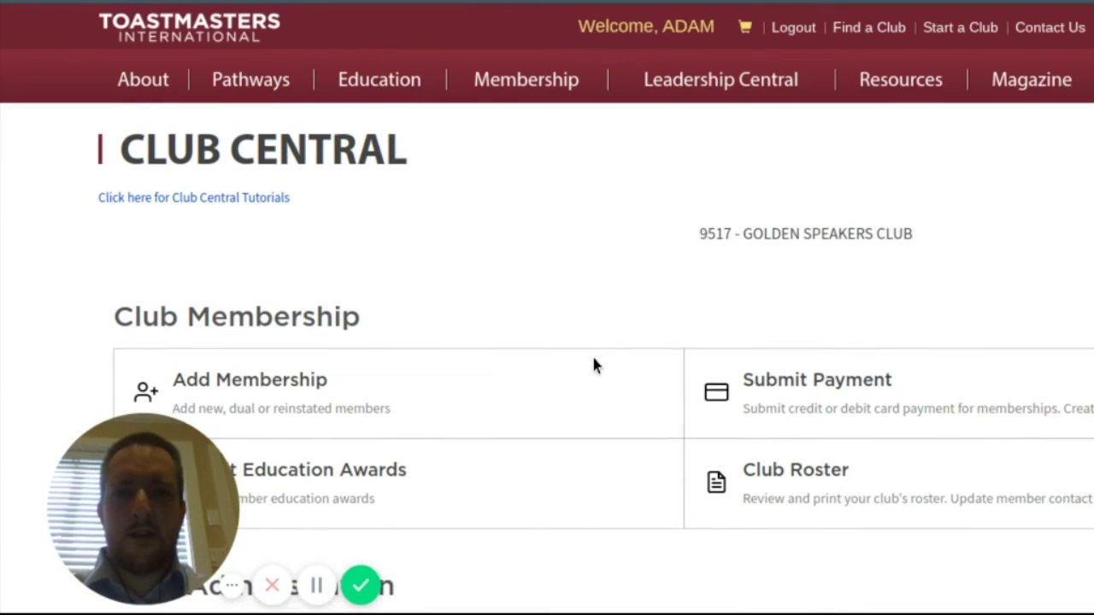
scroll(596, 365, "down", 1)
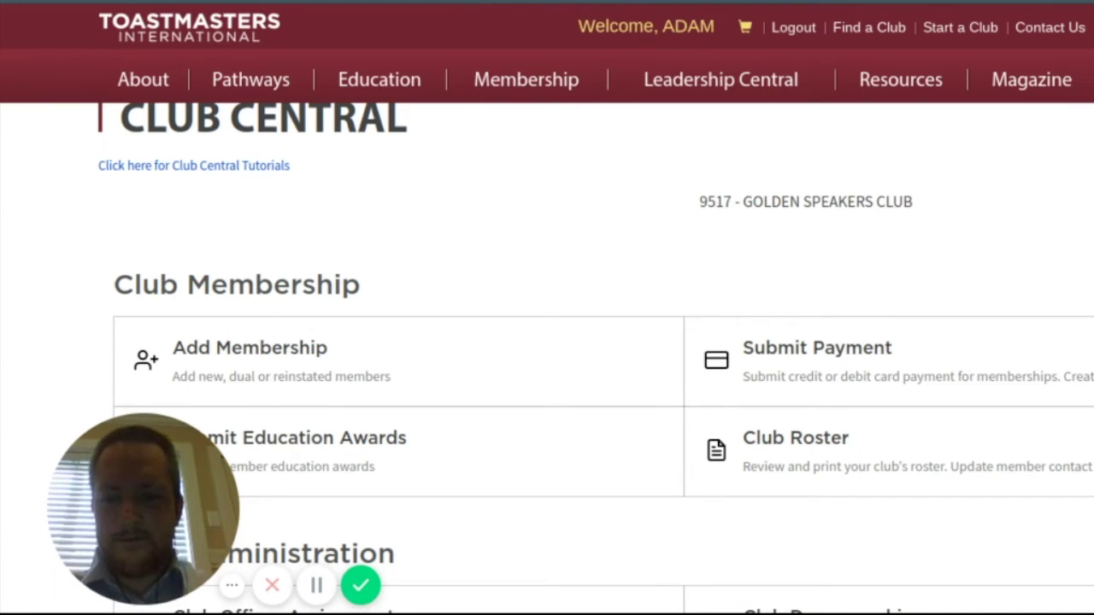
scroll(547, 359, "down", 2)
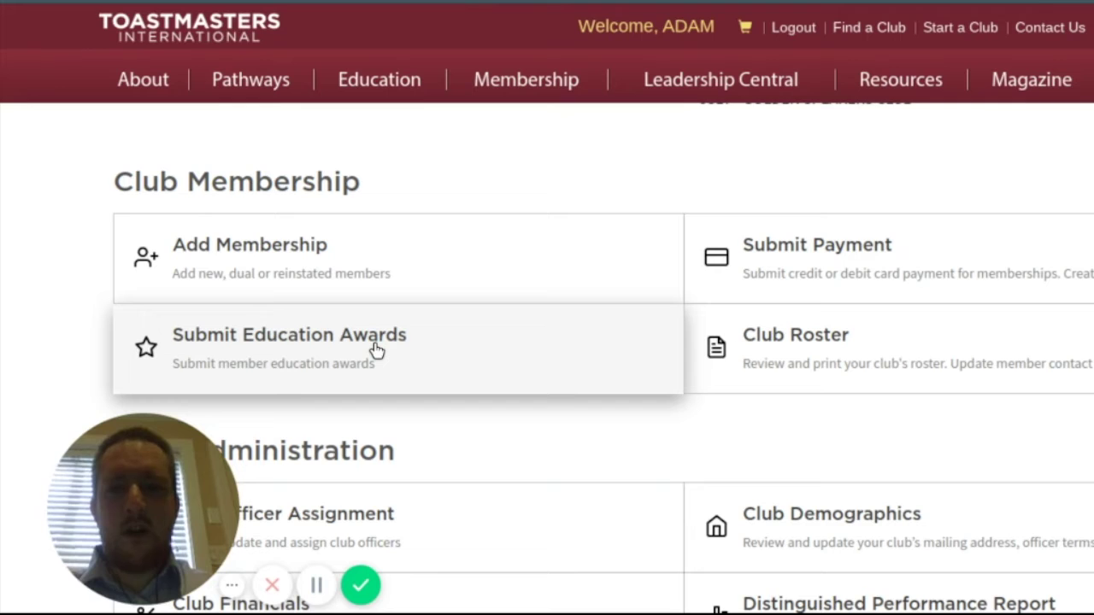
scroll(377, 351, "up", 3)
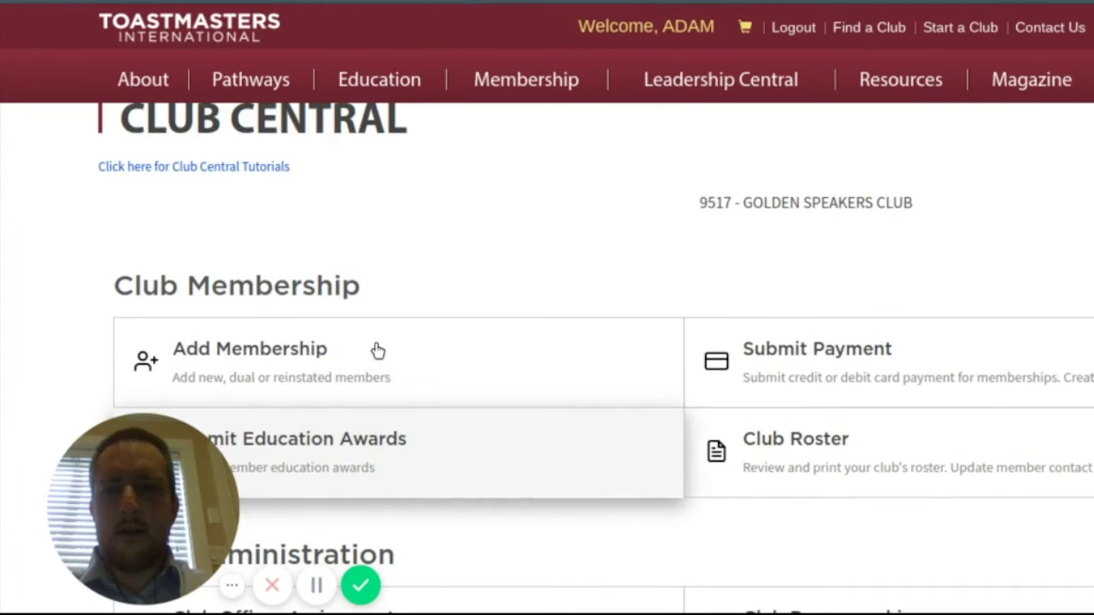
scroll(379, 350, "down", 3)
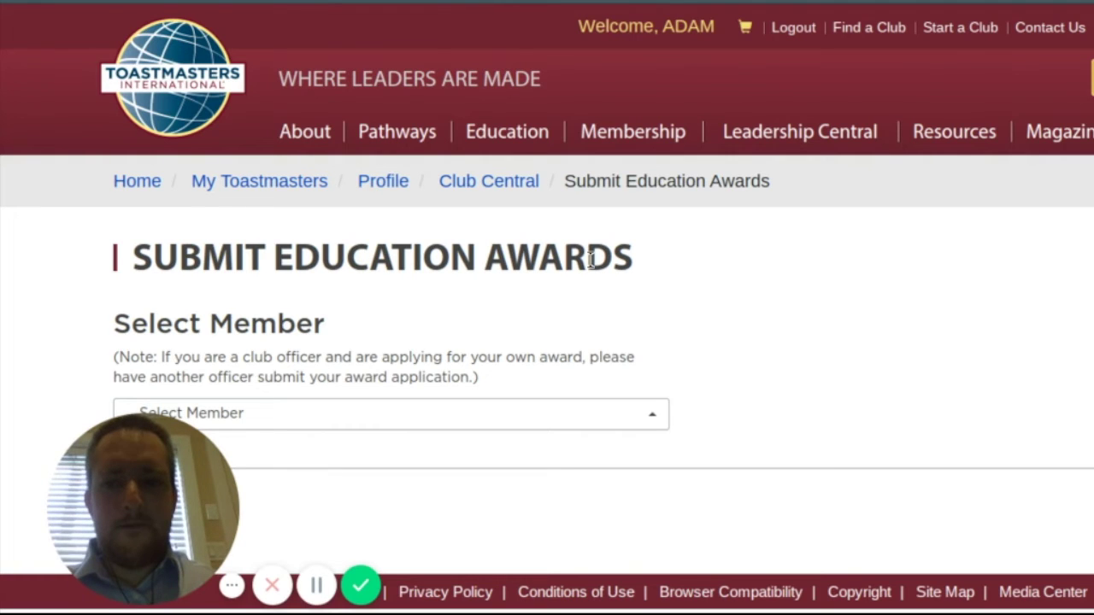
Find a member by first name and select the second matching member for the education award.
scroll(590, 260, "down", 3)
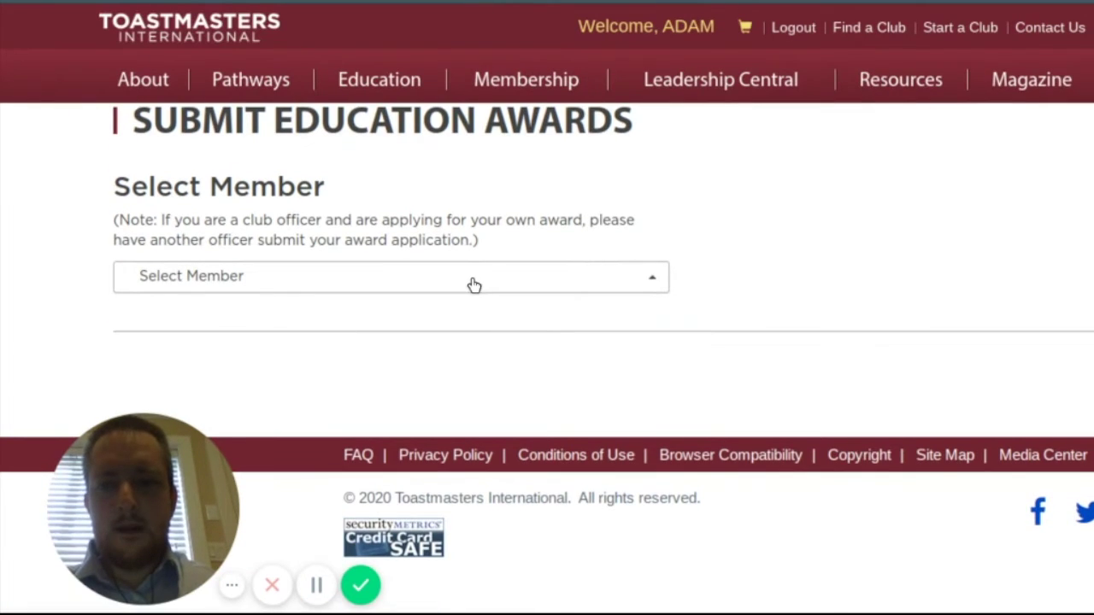
left_click(465, 279)
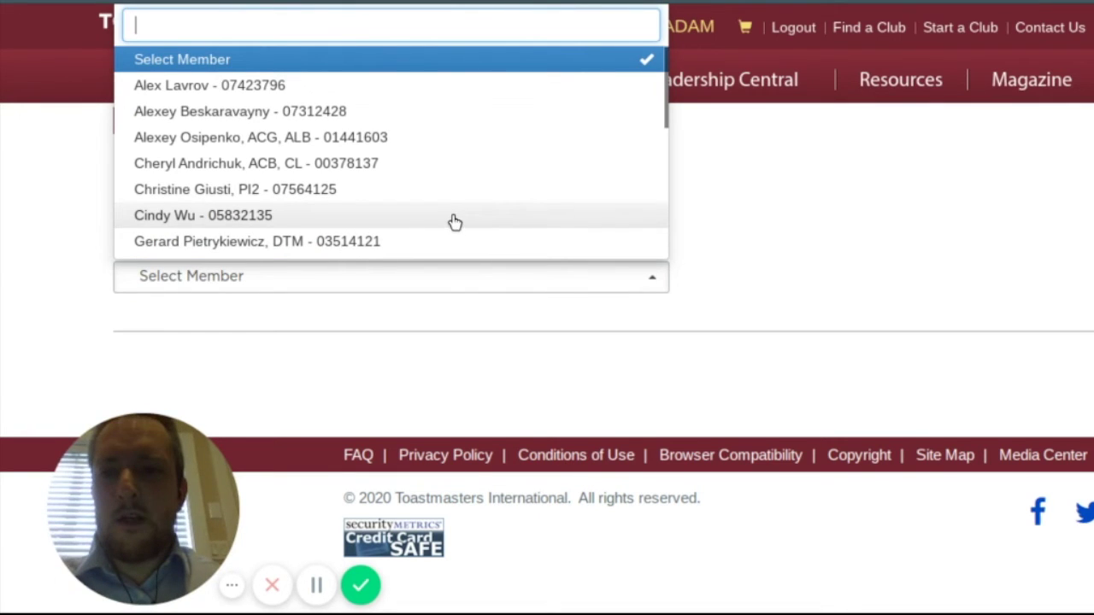
scroll(413, 177, "down", 2)
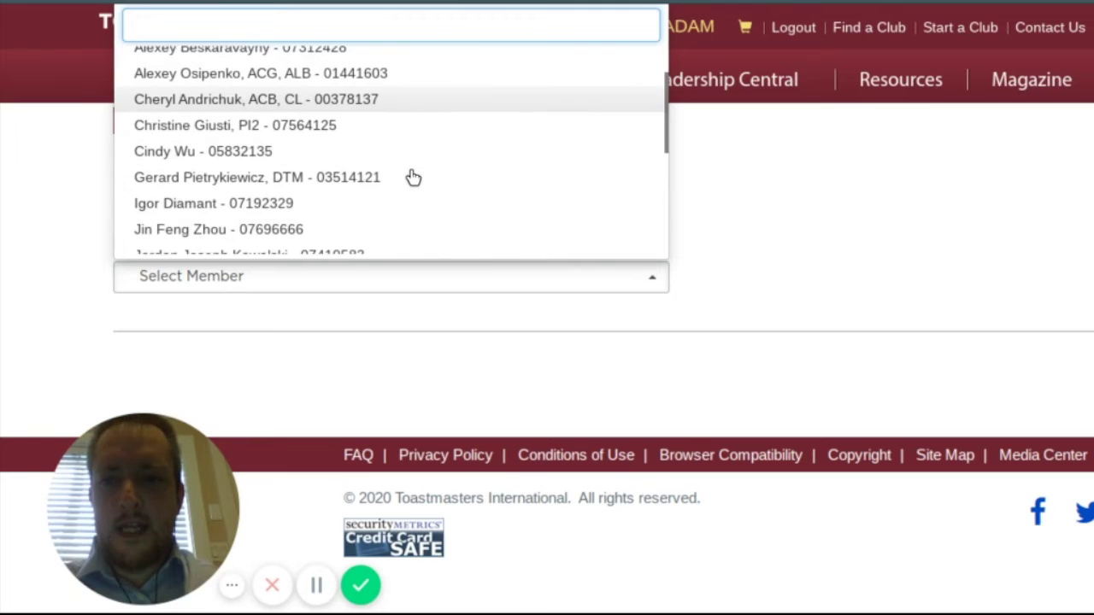
scroll(412, 176, "up", 2)
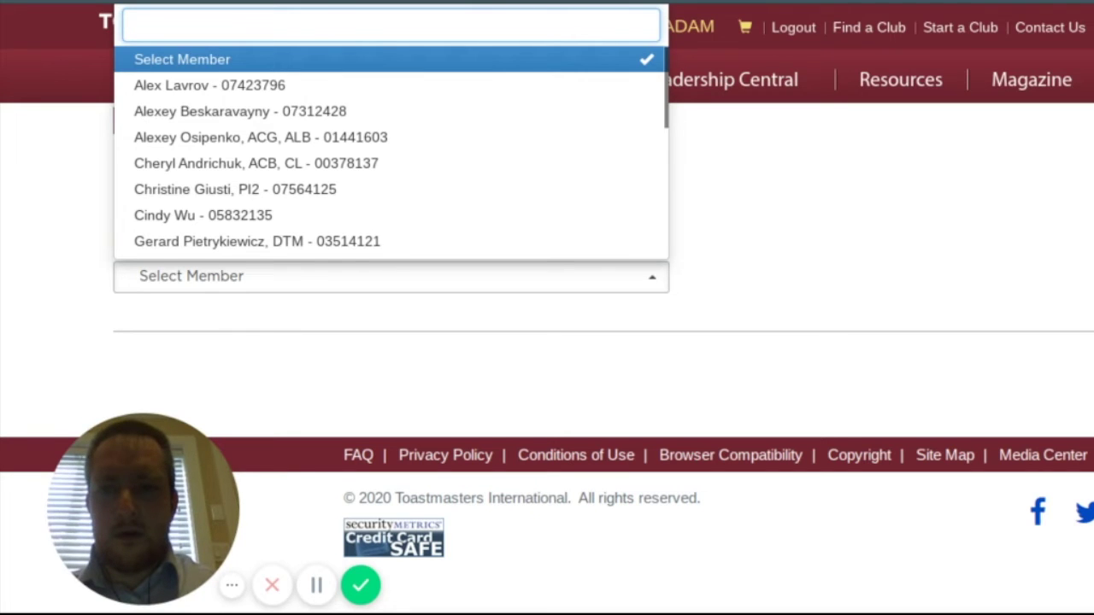
type("Ale")
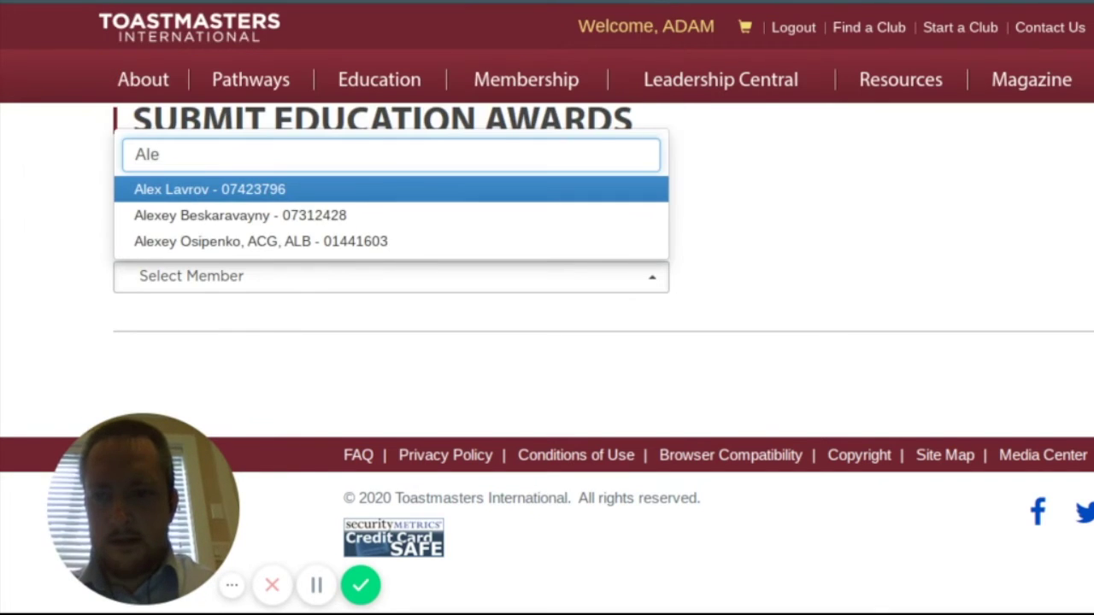
left_click(201, 221)
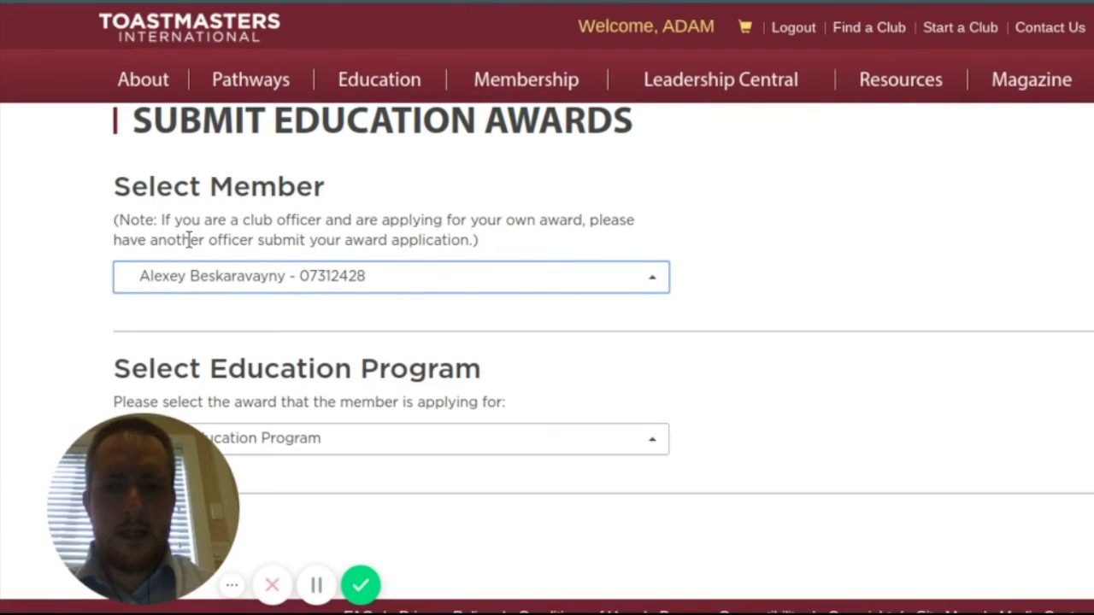
Choose Online Effective Coaching, Level 1 (English) as the education program and proceed to the award submission review.
scroll(274, 360, "down", 2)
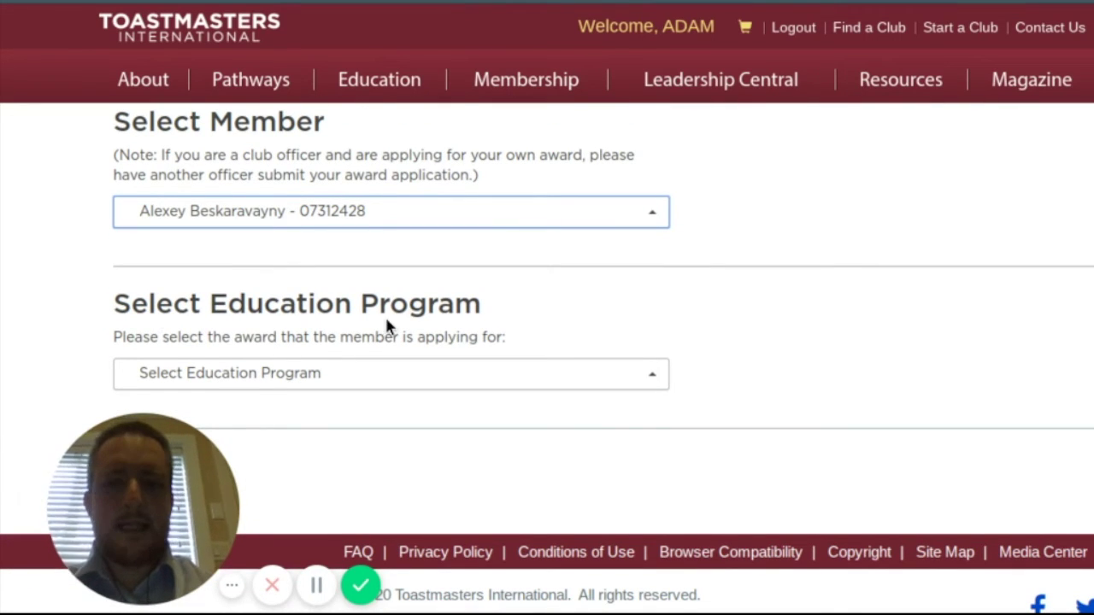
left_click(460, 380)
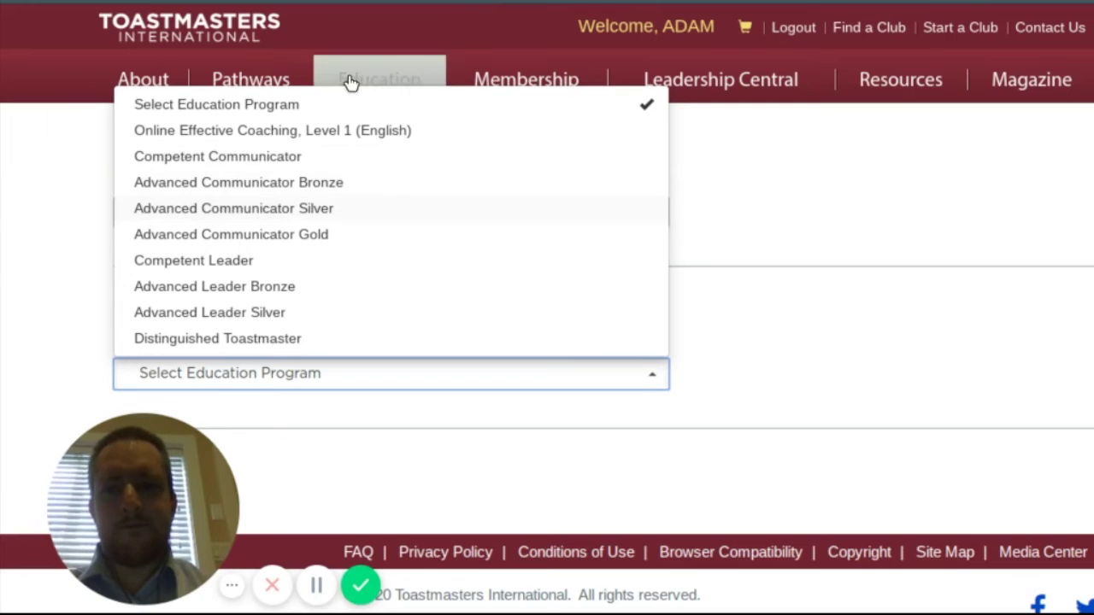
left_click(376, 133)
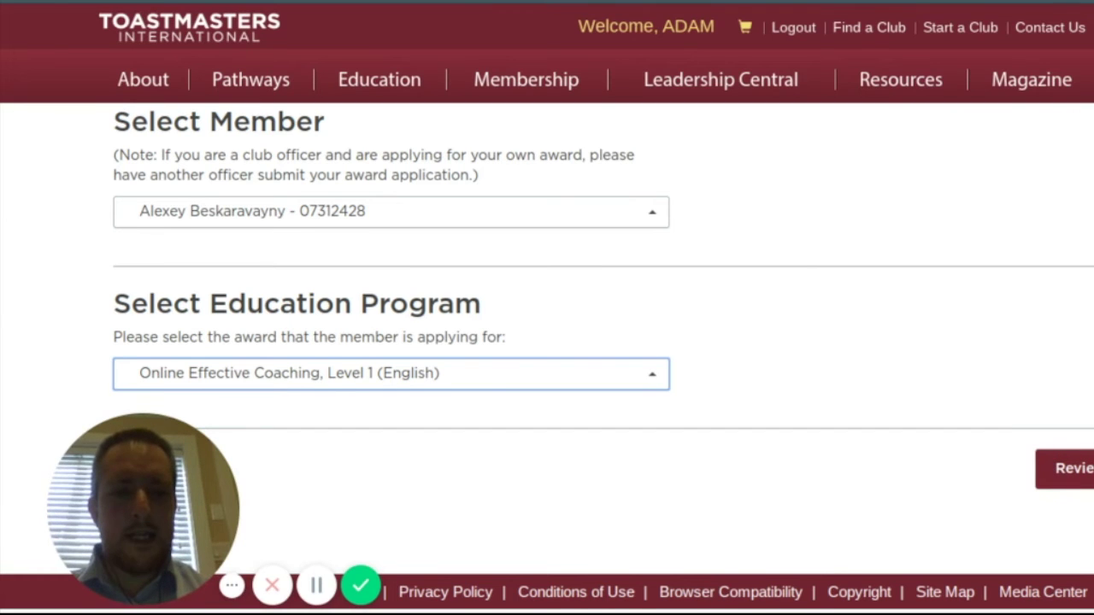
scroll(547, 342, "down", 1)
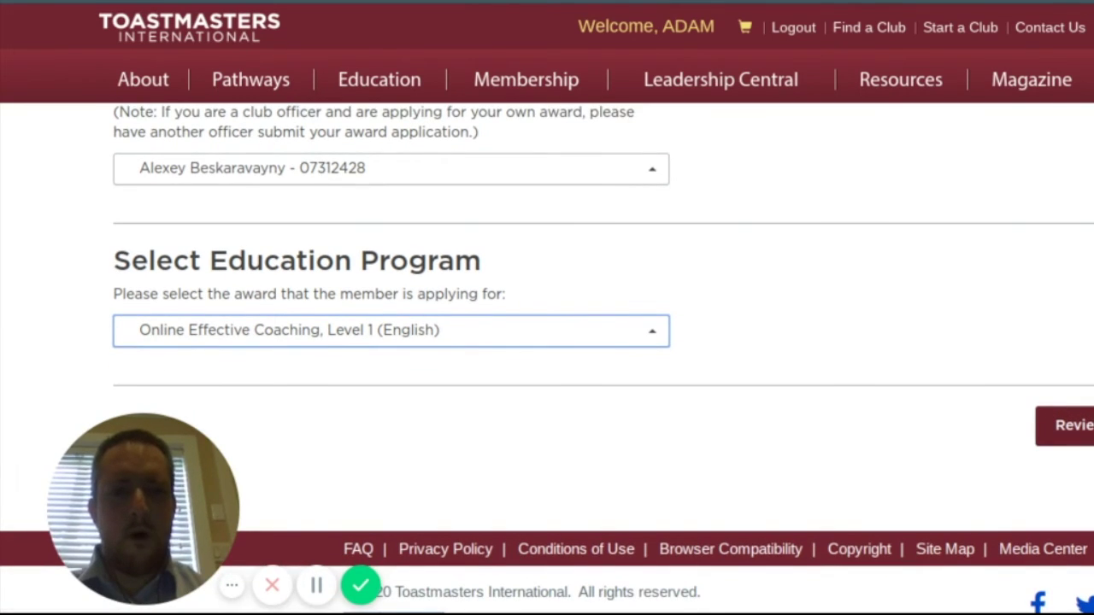
left_click(1079, 426)
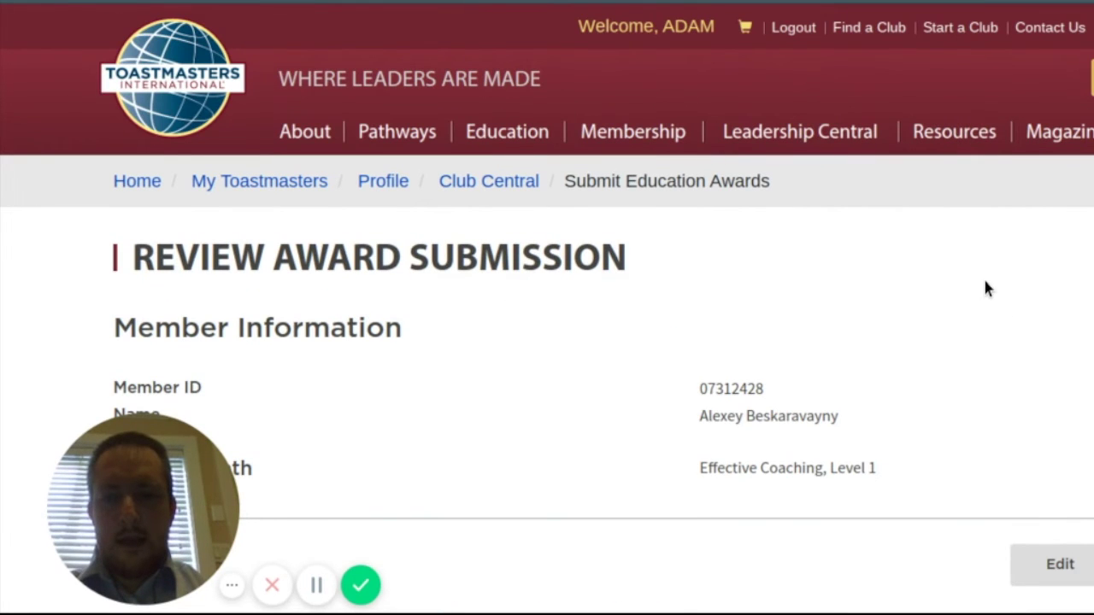
Check the member information and selected path in the award review, and return to editing the submission.
scroll(987, 288, "down", 3)
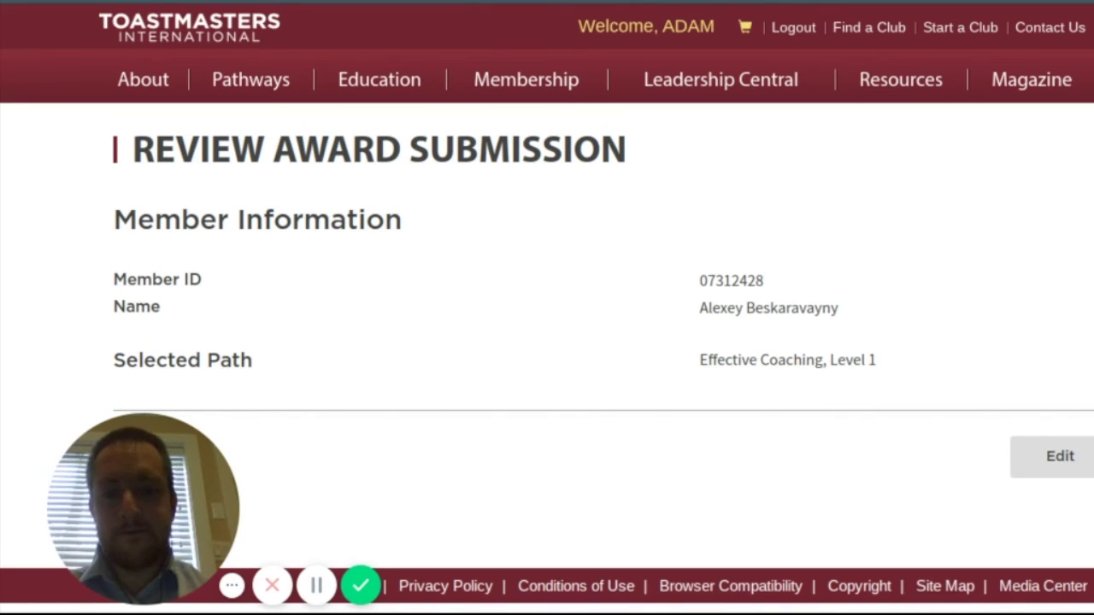
scroll(411, 419, "down", 2)
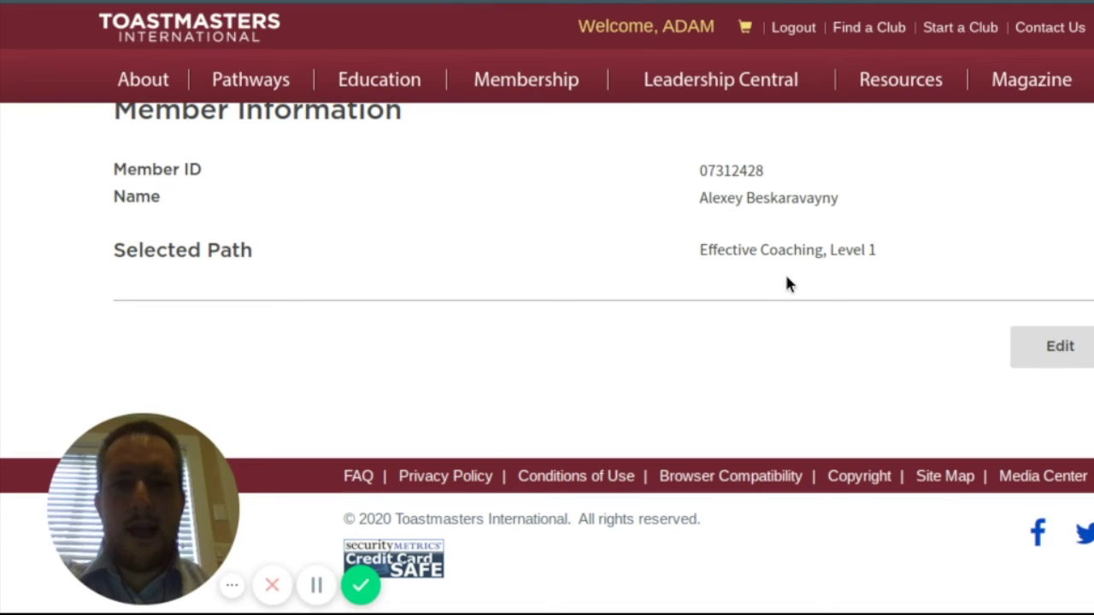
left_click(1032, 356)
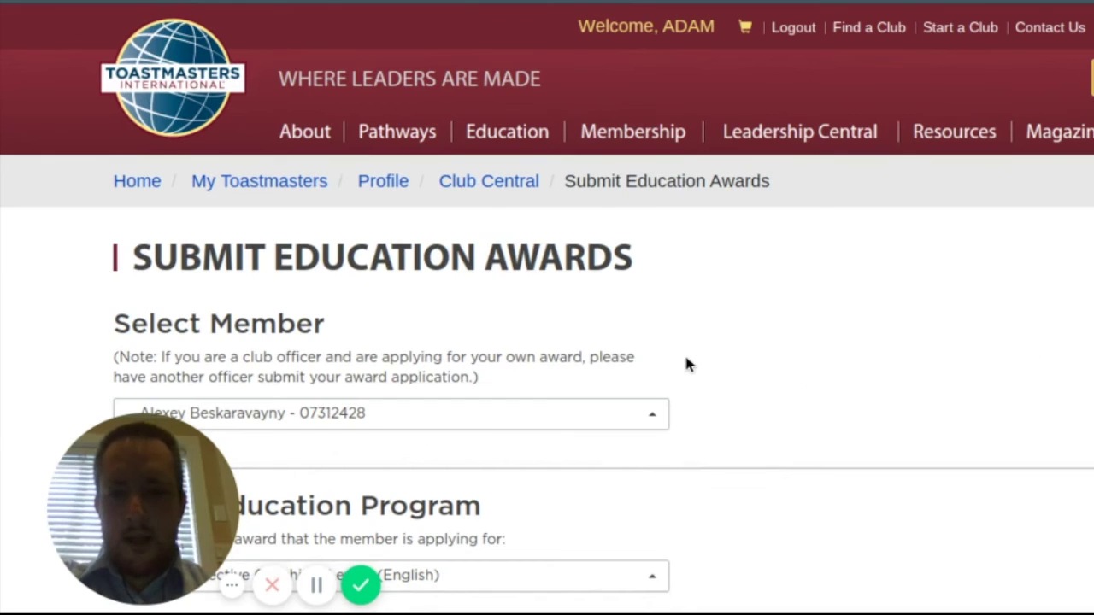
Change the member selected for the education award to the one holding the PI2 credential.
scroll(687, 364, "down", 2)
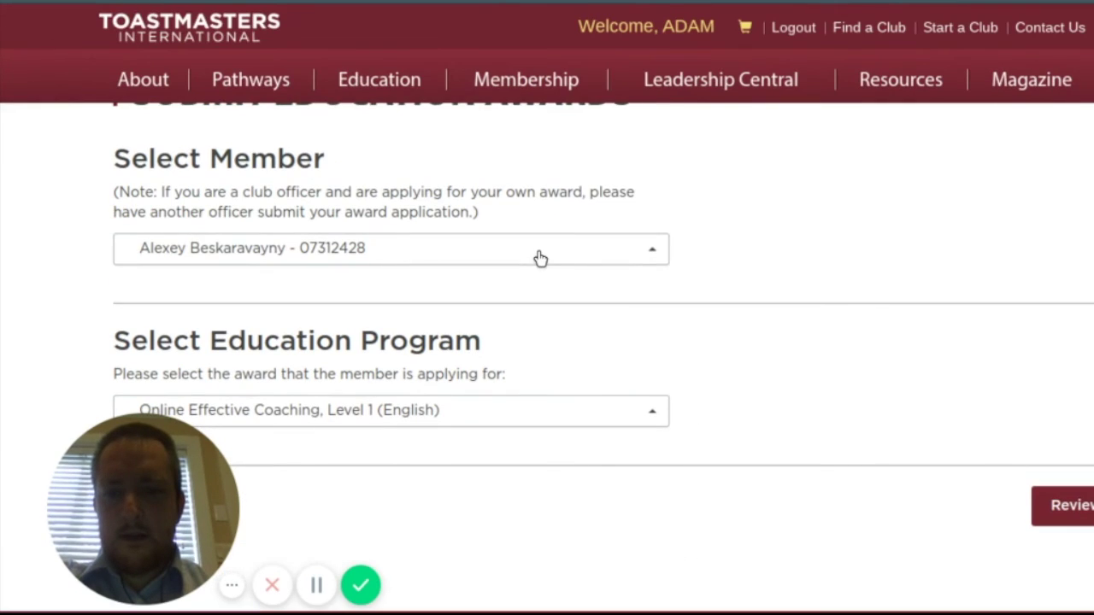
left_click(541, 258)
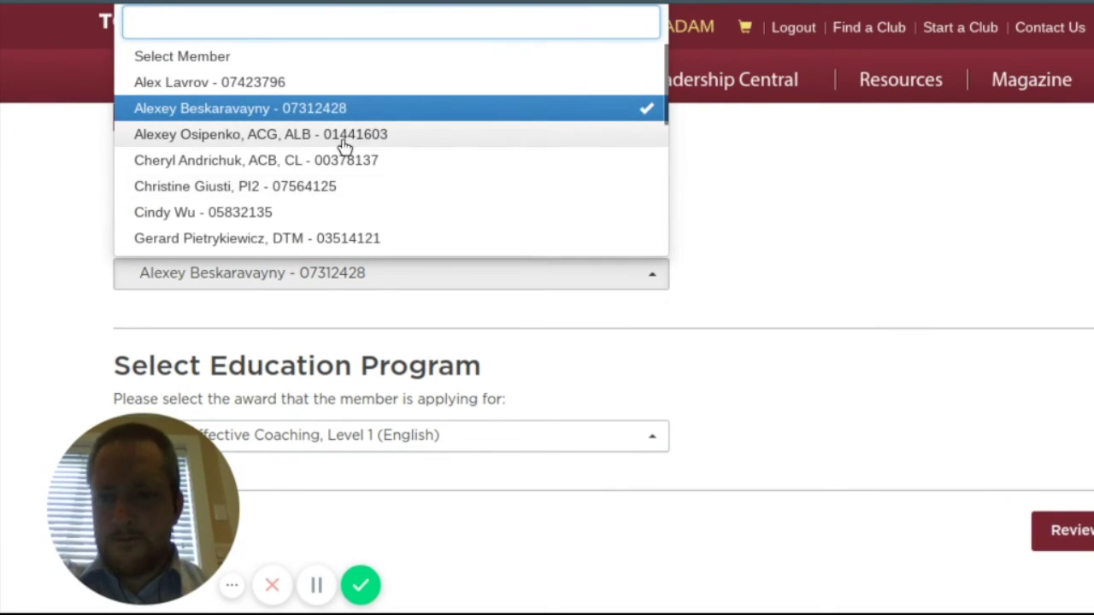
left_click(329, 188)
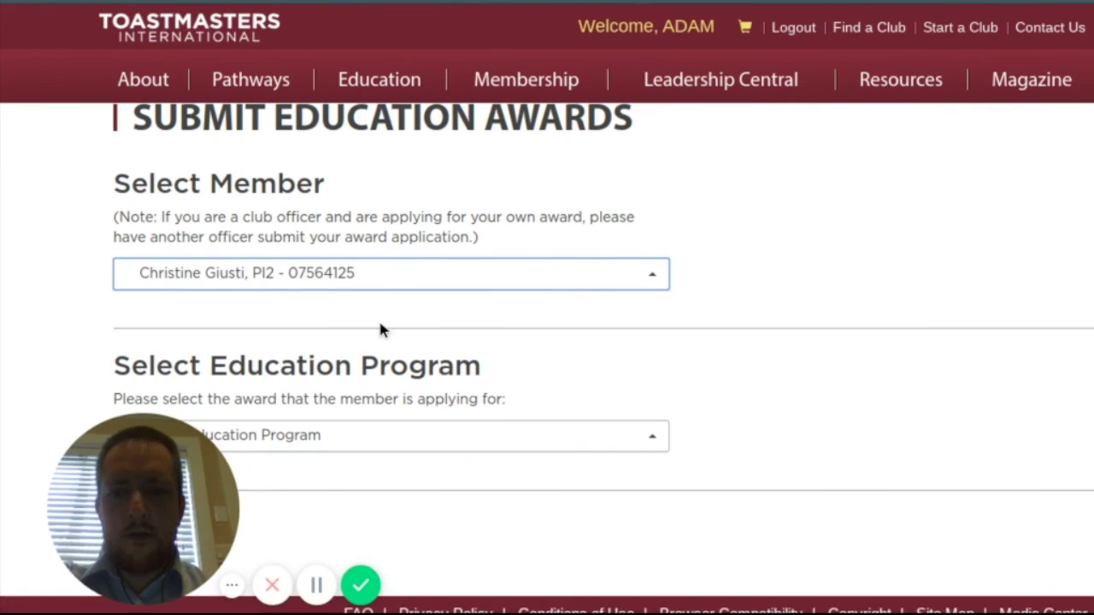
Choose Online Persuasive Influence, Level 3 (English) as the education program the member is applying for.
scroll(380, 341, "down", 3)
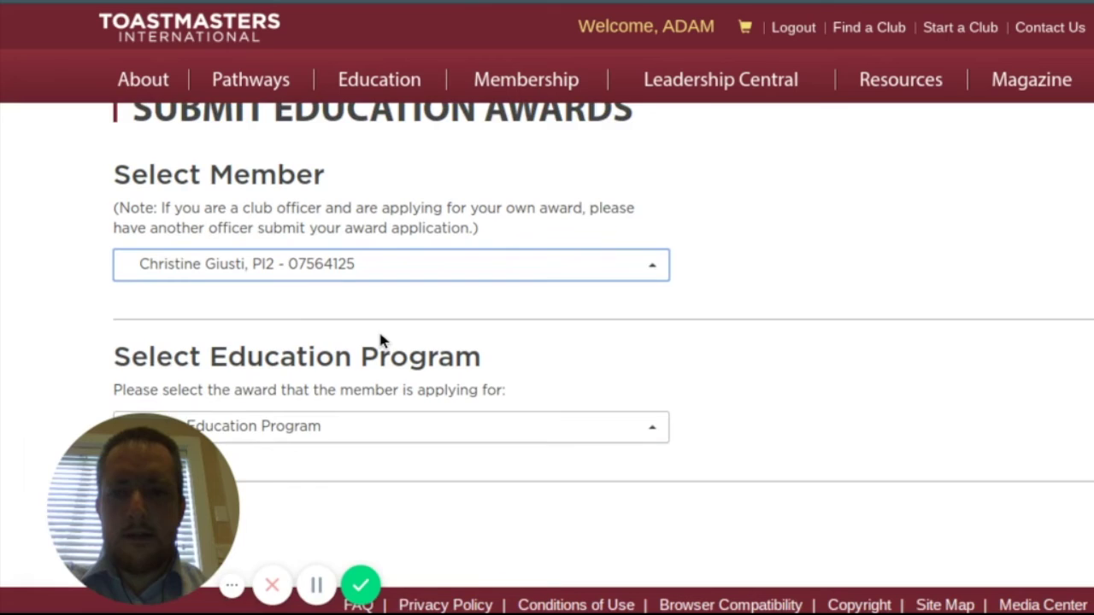
left_click(411, 323)
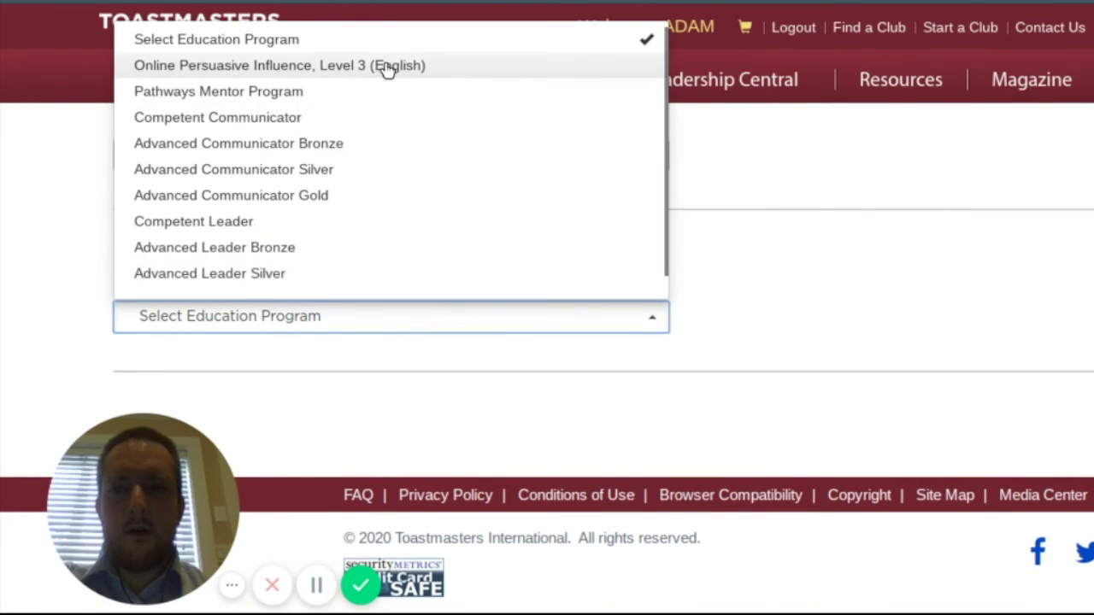
left_click(389, 68)
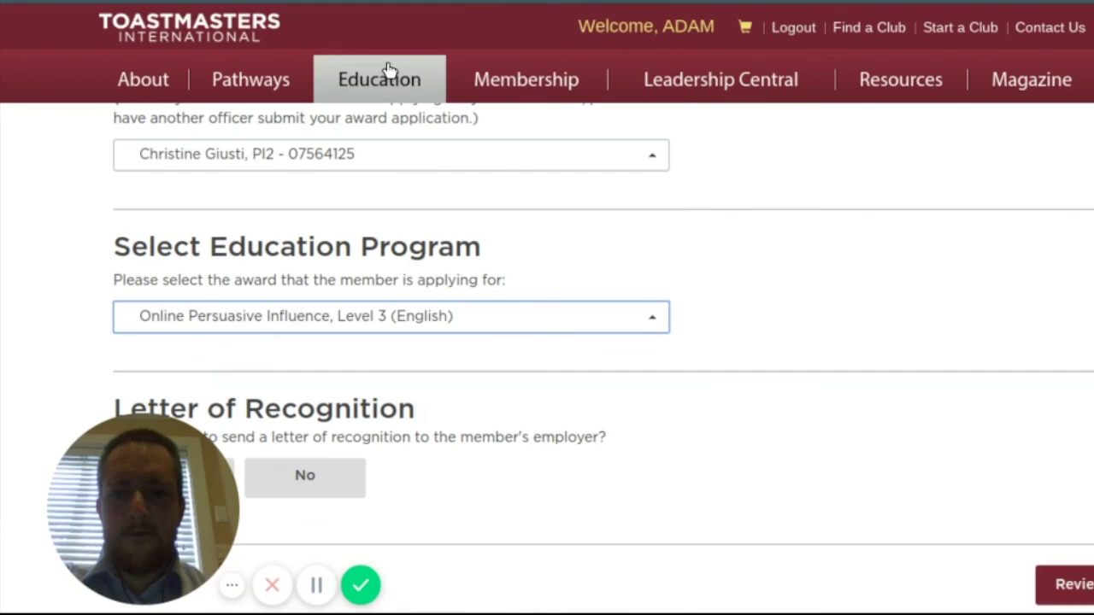
Decline the letter of recognition to the member's employer and proceed to the award submission review.
scroll(418, 306, "down", 1)
scroll(418, 303, "down", 3)
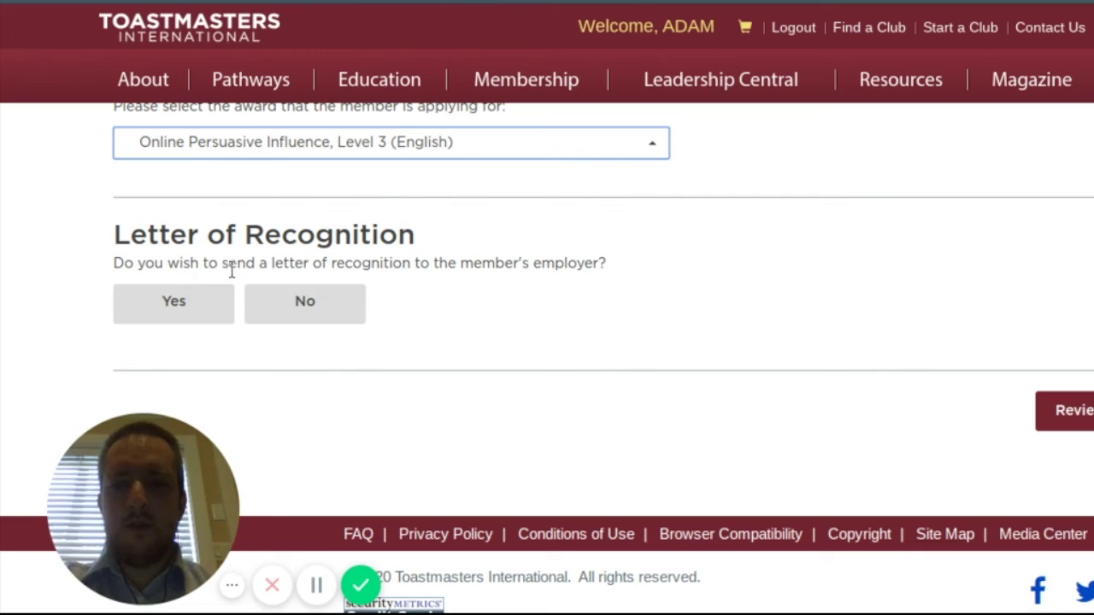
left_click(444, 260)
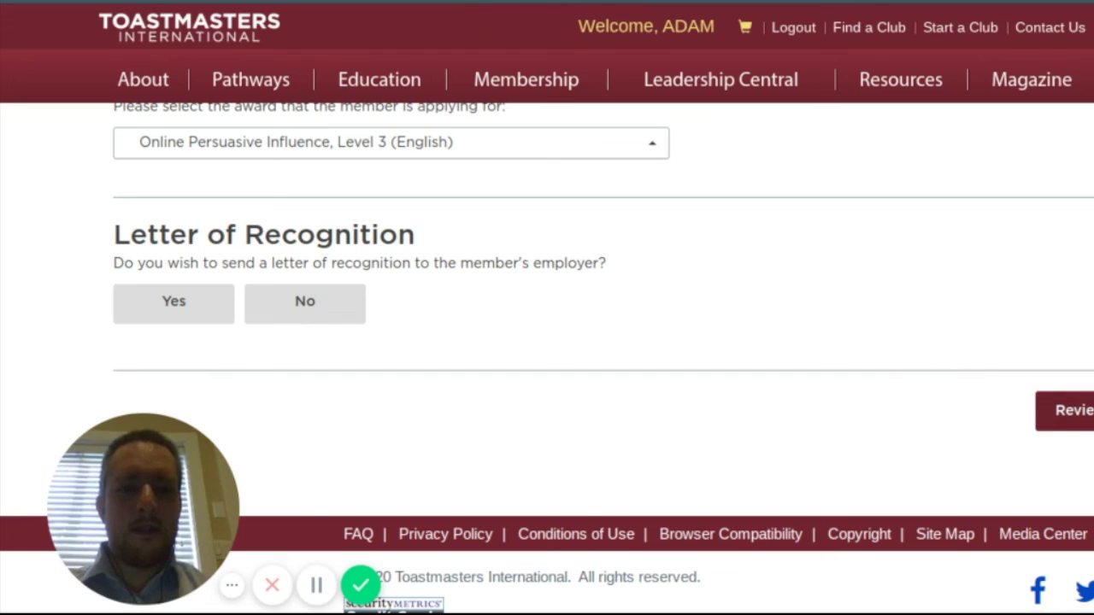
left_click(315, 299)
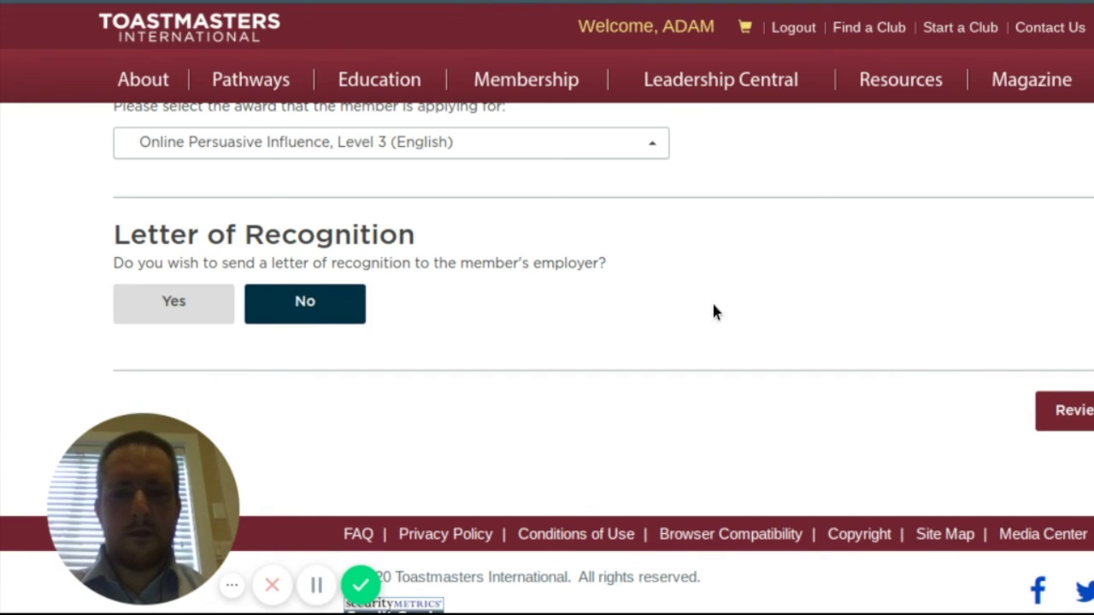
left_click(1065, 411)
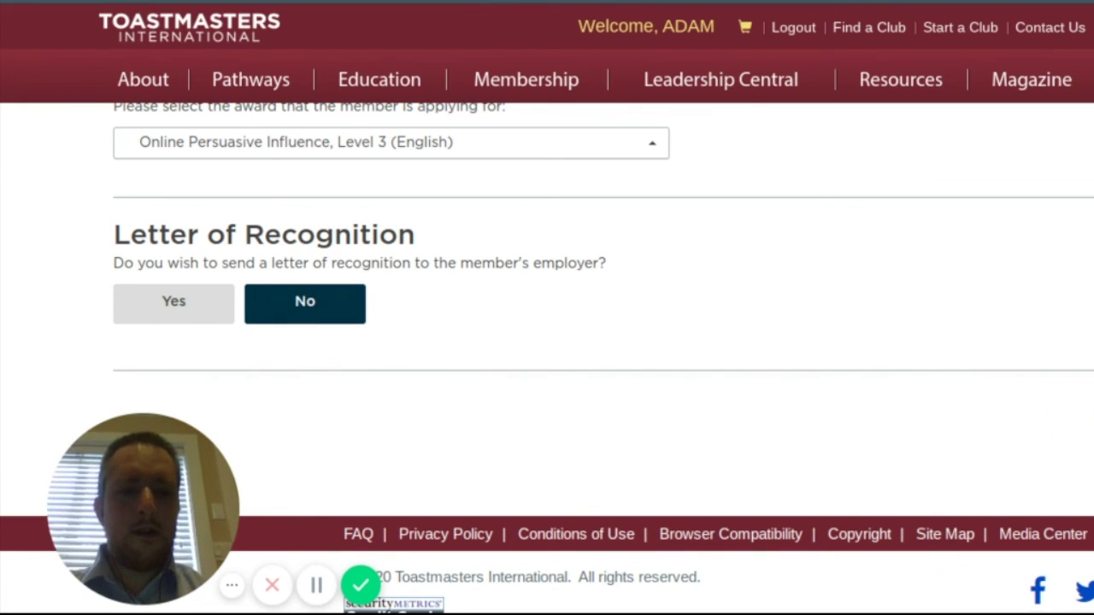
scroll(955, 411, "down", 3)
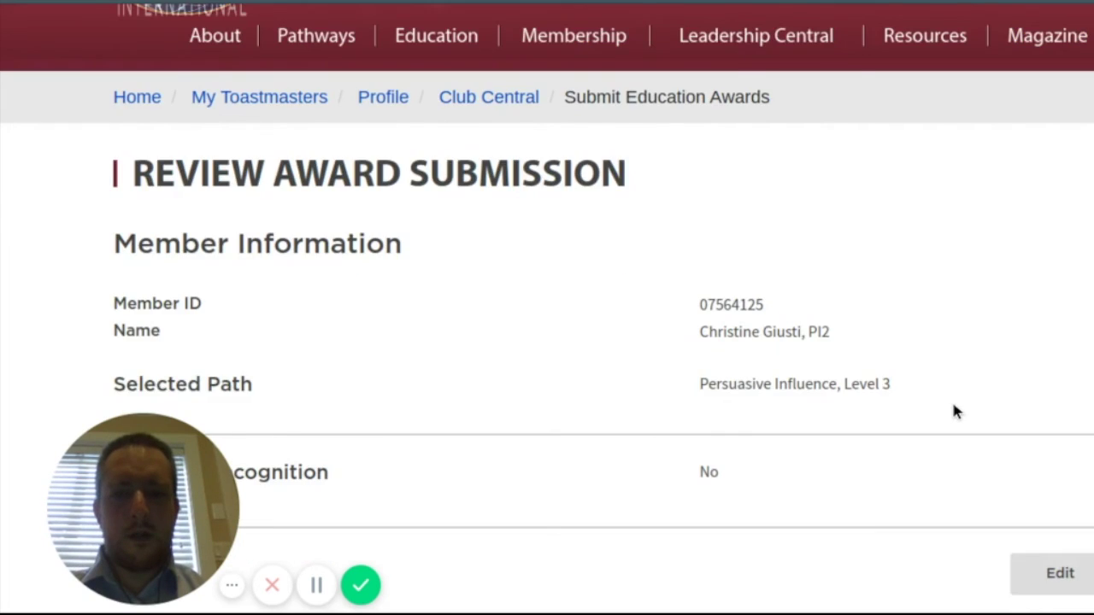